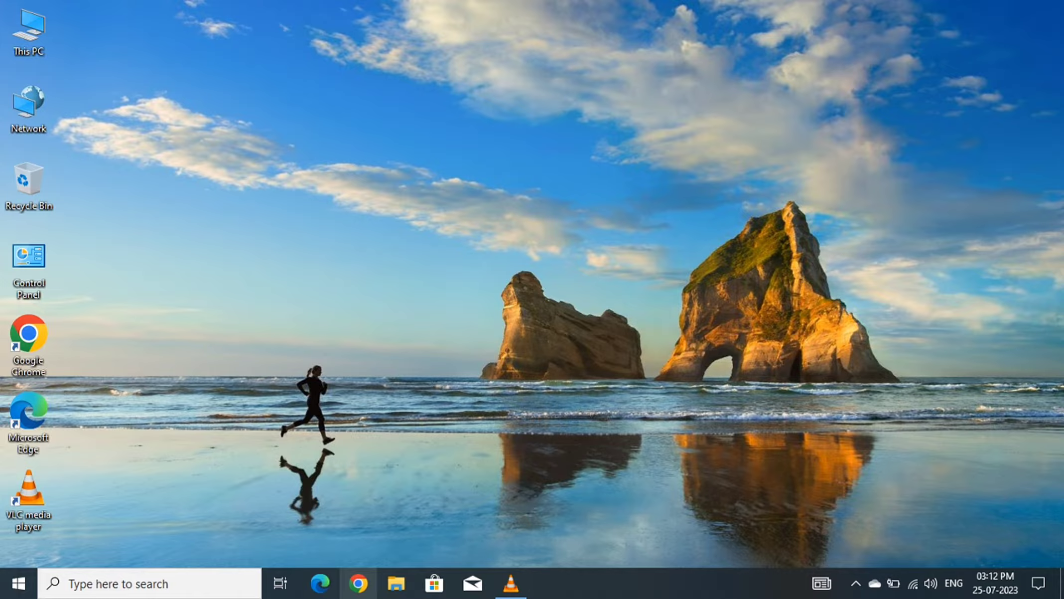
# Launch Chrome in a smaller window shifted right and enter 'eb bill' in the address bar.
pyautogui.click(359, 583)
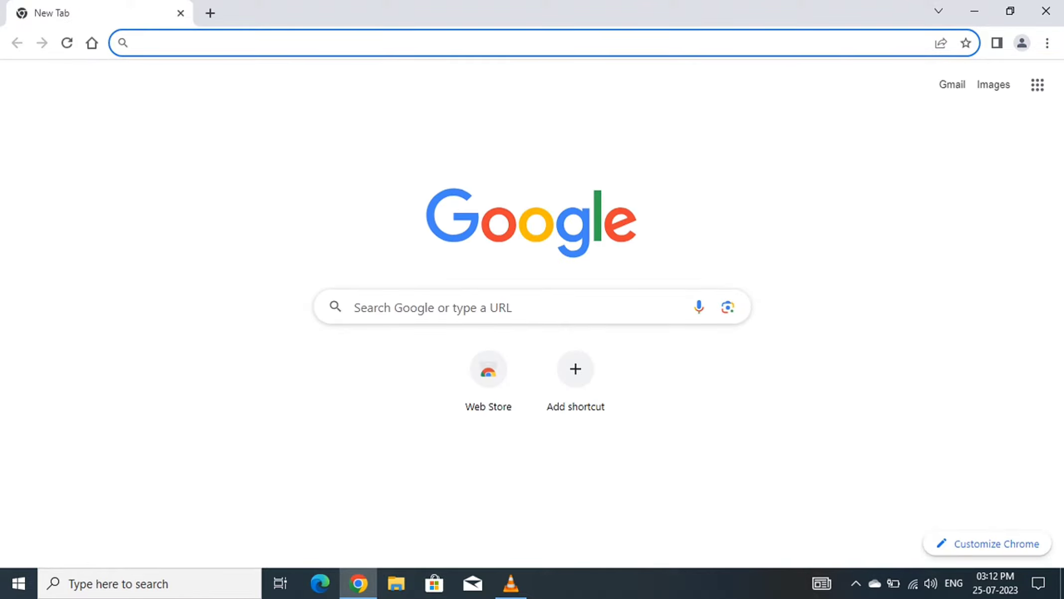
pyautogui.click(1010, 11)
pyautogui.moveTo(448, 22); pyautogui.dragTo(574, 30)
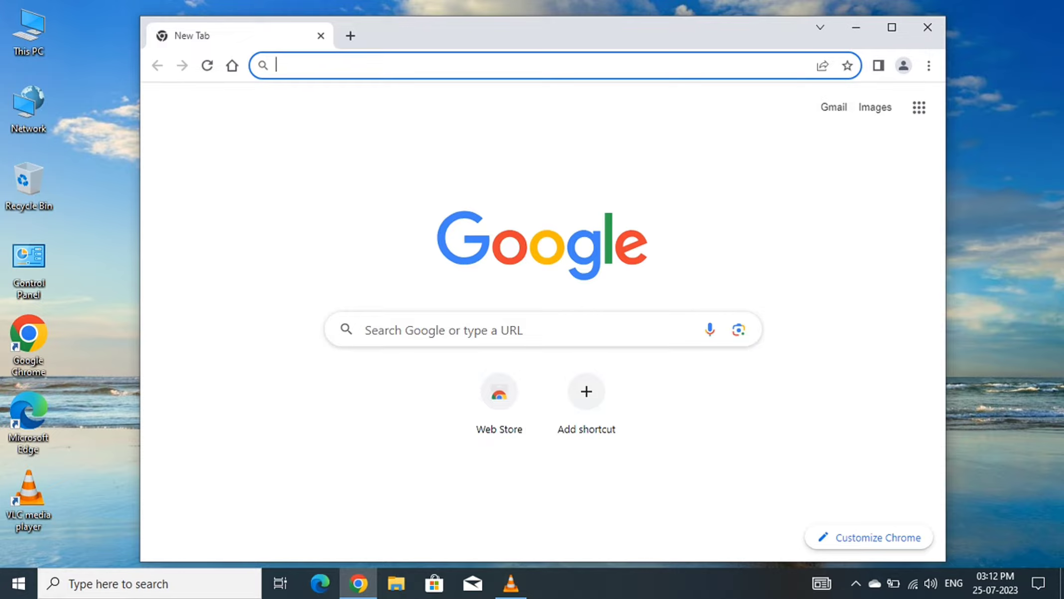
pyautogui.click(536, 65)
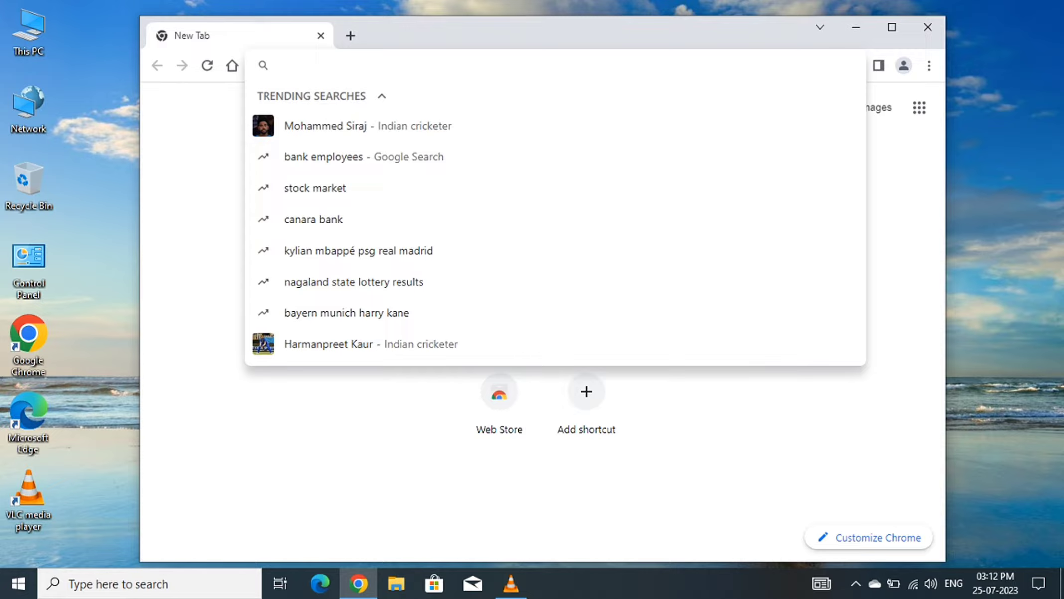
pyautogui.write('eb')
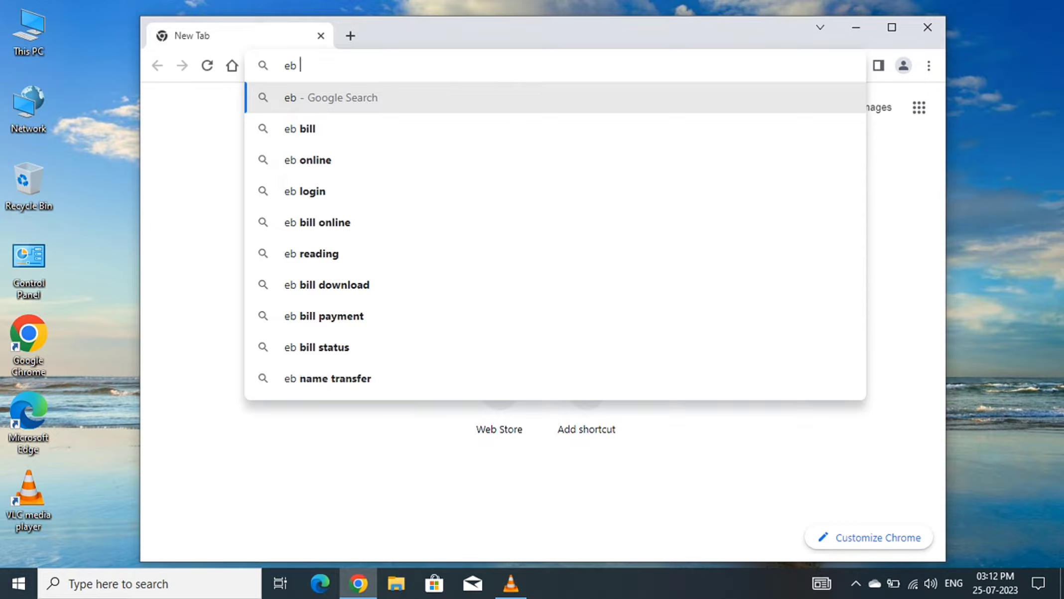
pyautogui.write(' bi')
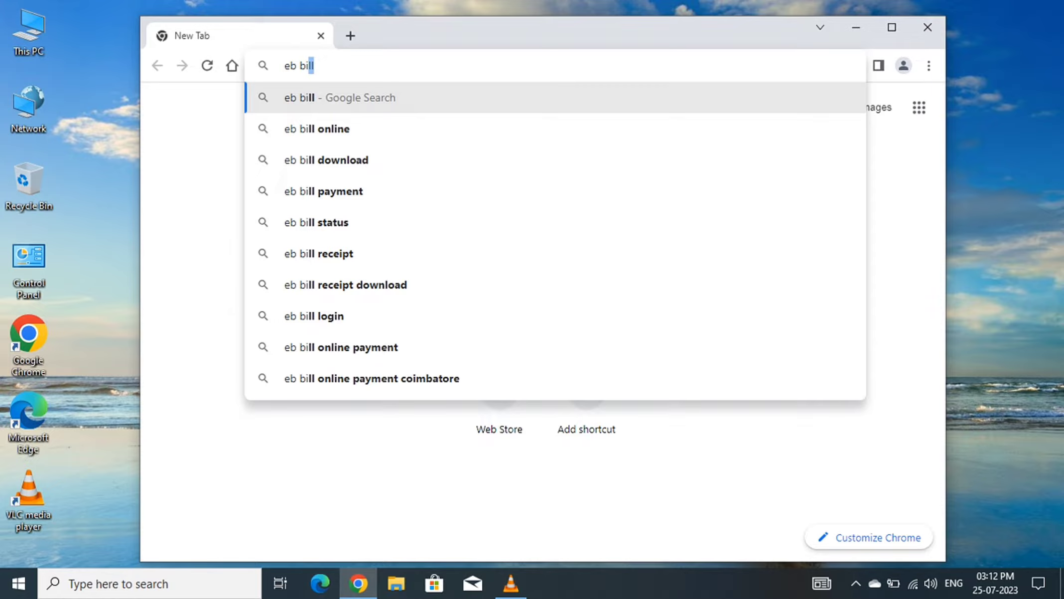
pyautogui.write('ll')
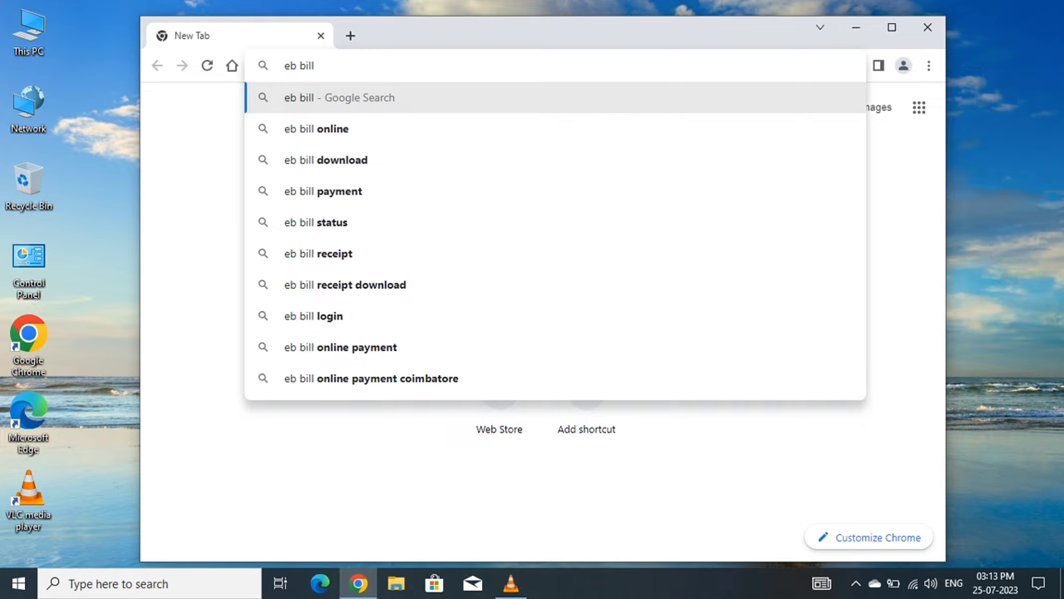
# Search Google for 'eb bill', allow location access, and highlight the EB Bill Payment result title.
pyautogui.hotkey('ctrl', 'a')
pyautogui.press('Right')
pyautogui.press('Return')
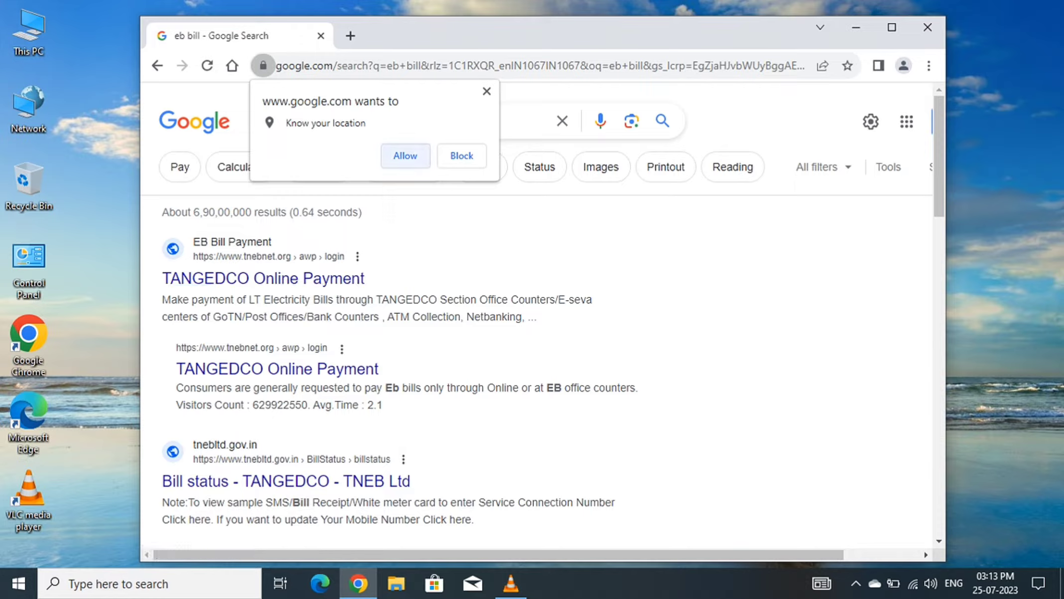
pyautogui.click(405, 155)
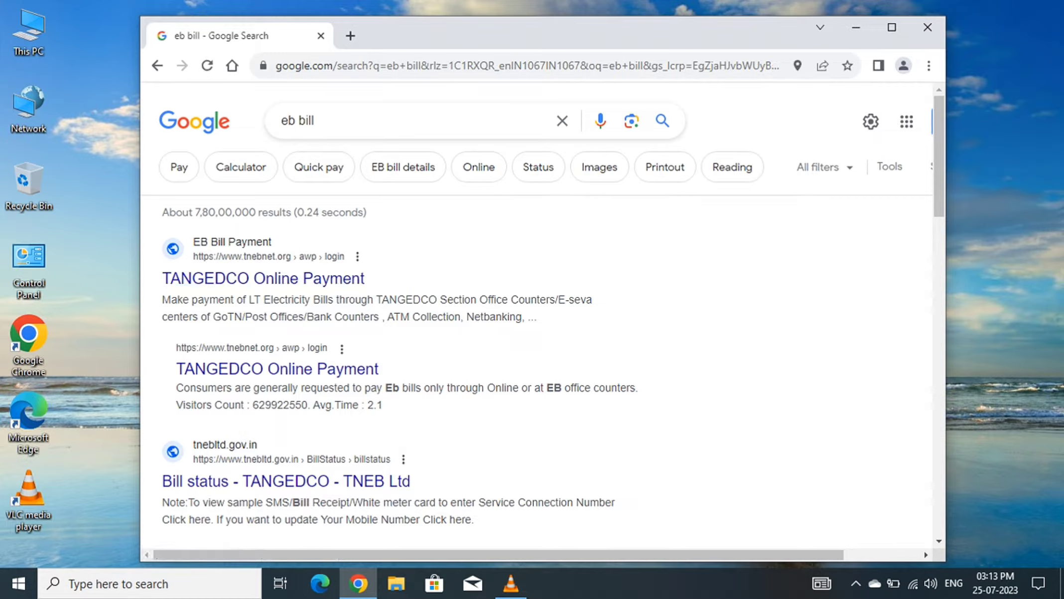
pyautogui.moveTo(371, 279); pyautogui.dragTo(192, 258)
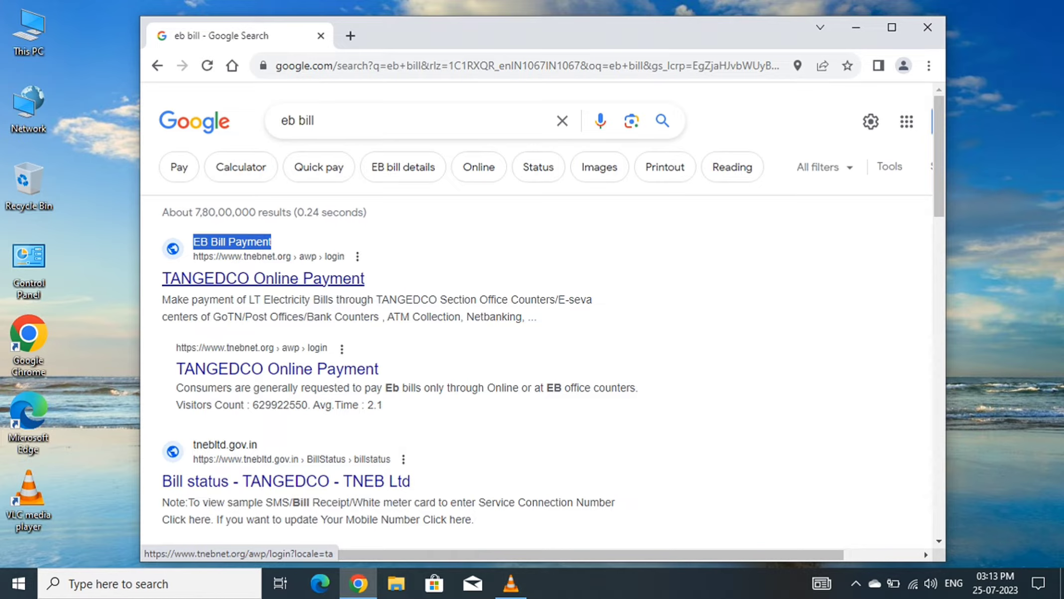
# Open the TANGEDCO Online Payment result, then maximize and restore the browser window.
pyautogui.click(264, 278)
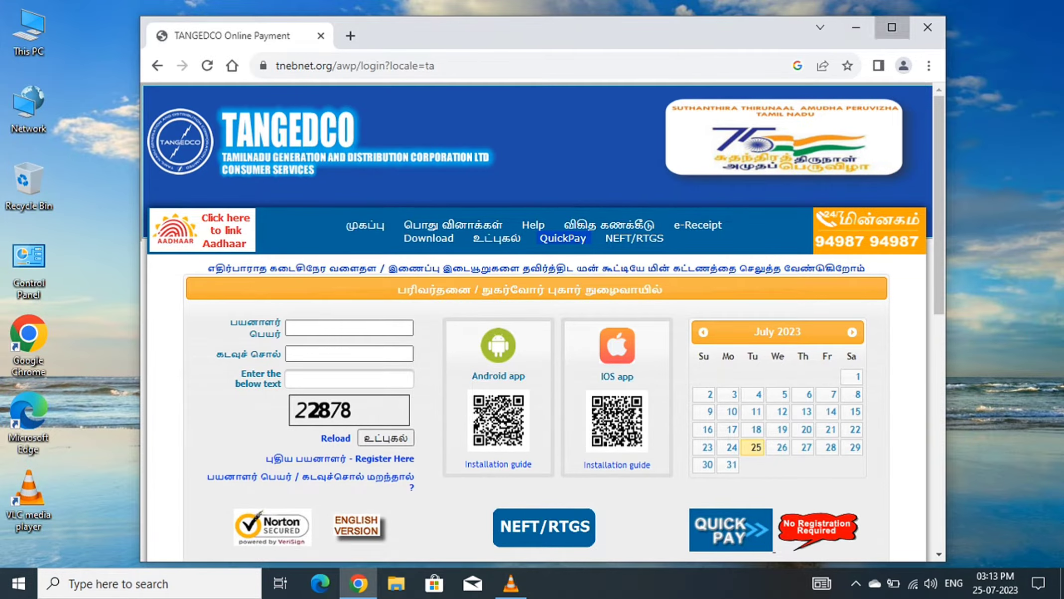
pyautogui.click(891, 27)
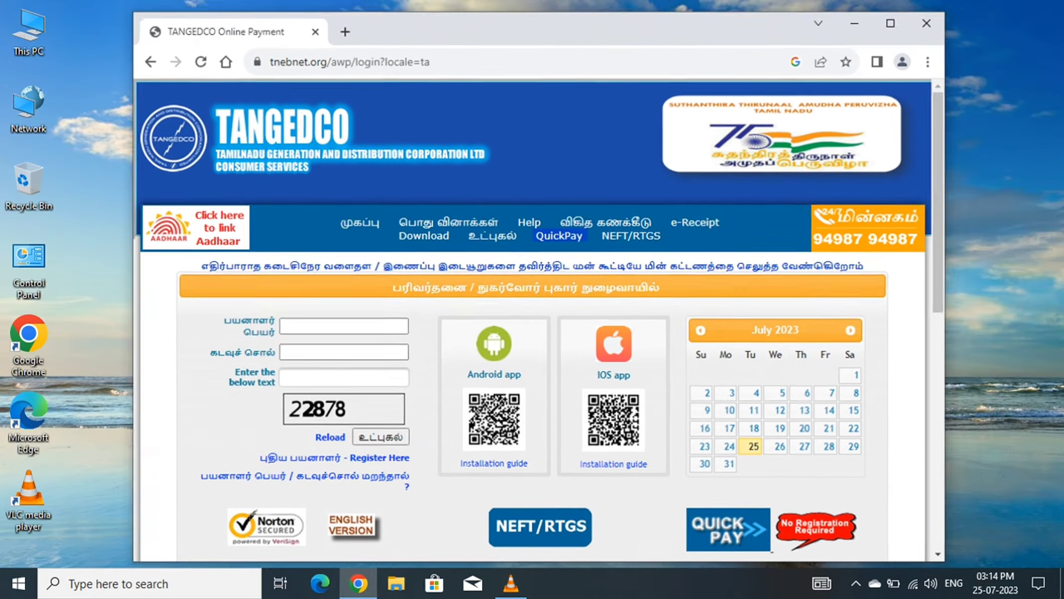
pyautogui.click(1010, 11)
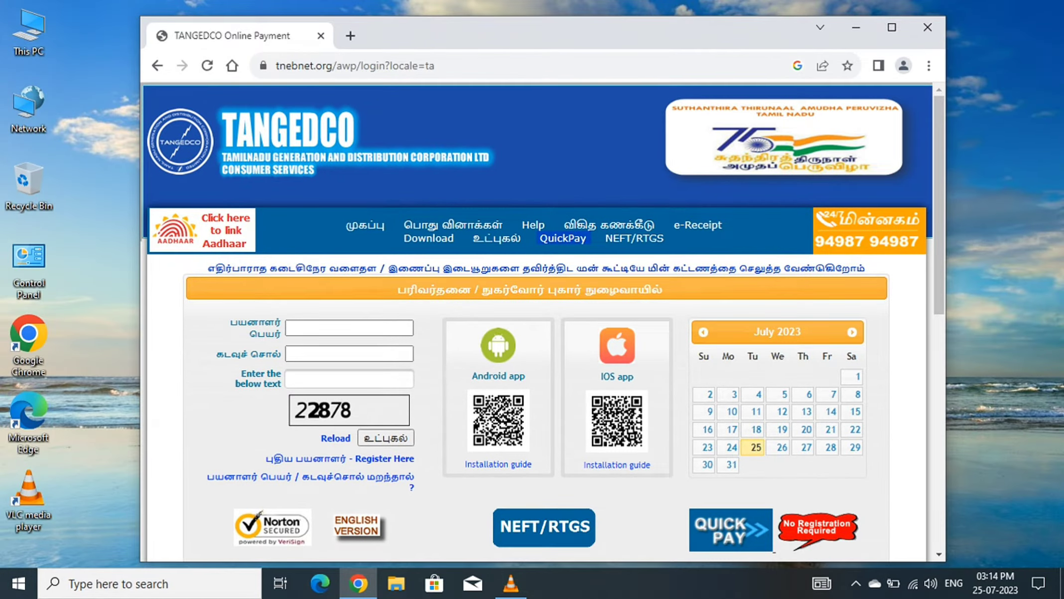
# On the QuickPay page, enter the consumer number and captcha code and submit the form.
pyautogui.click(772, 548)
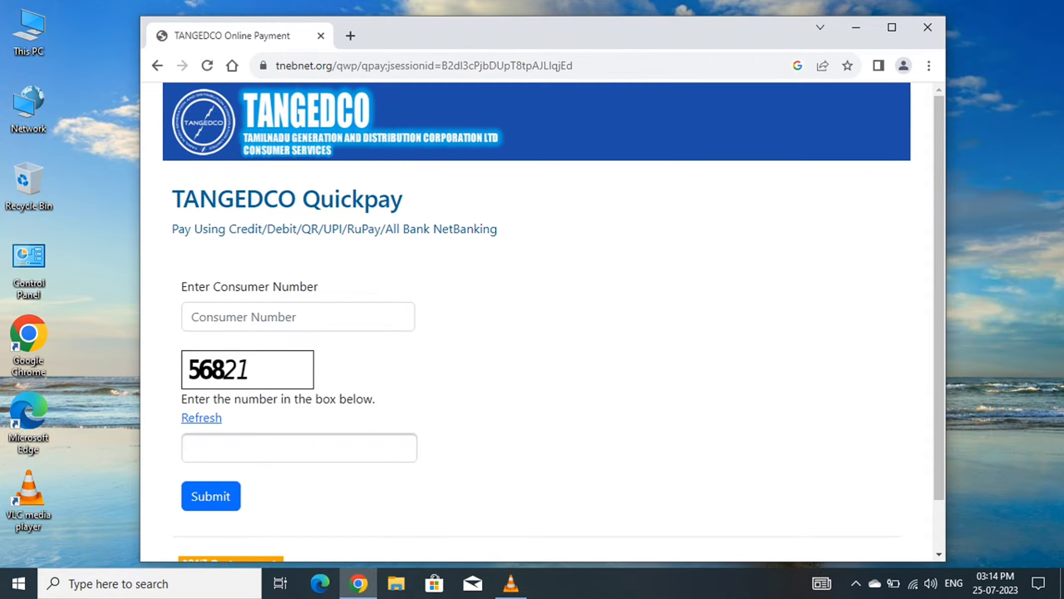
pyautogui.scroll(-1, 537, 361)
pyautogui.scroll(1, 537, 360)
pyautogui.click(298, 317)
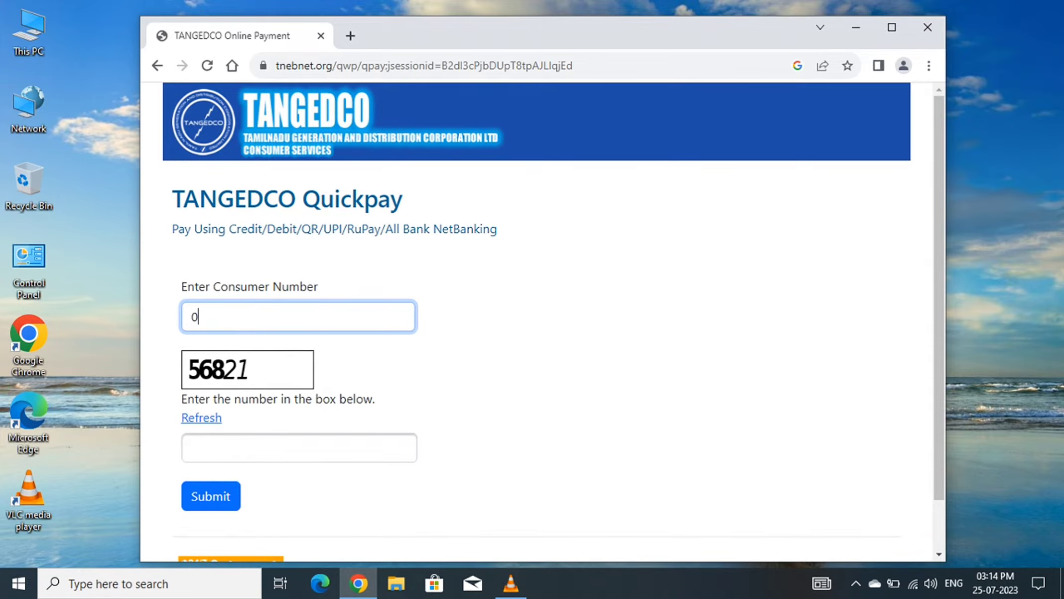
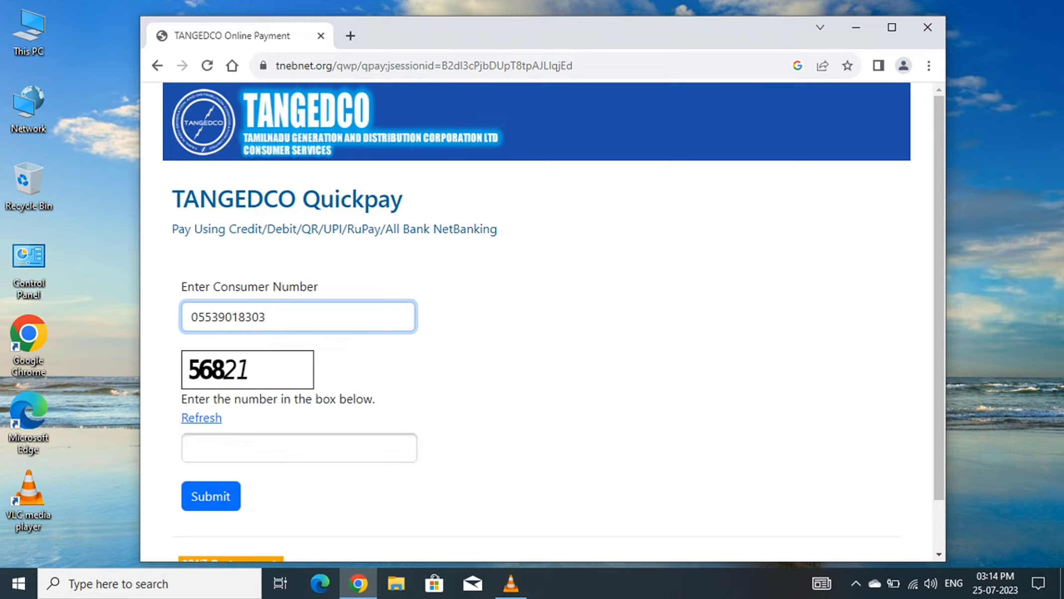
pyautogui.click(298, 448)
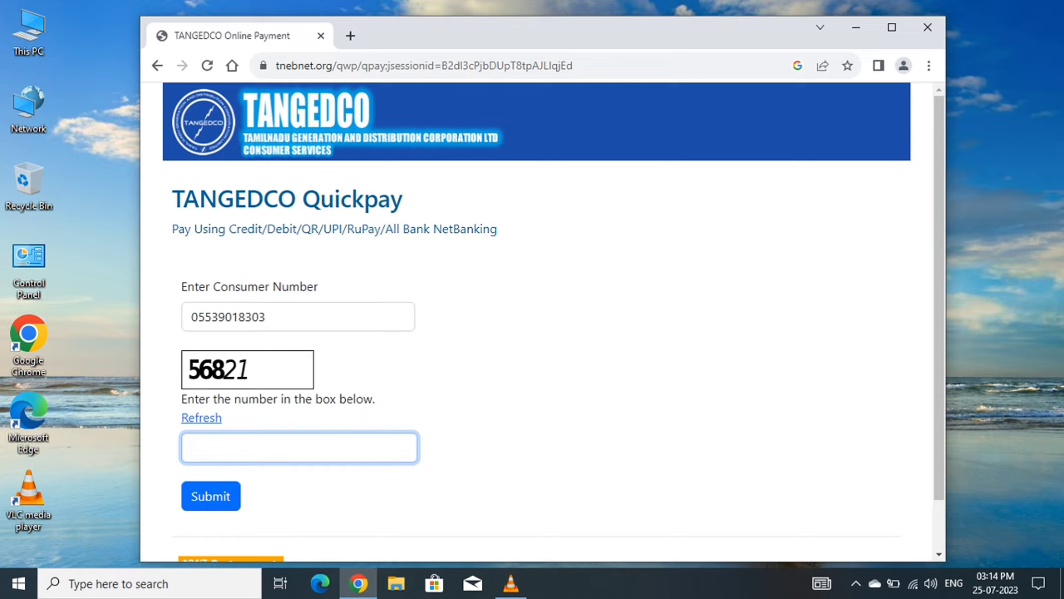
pyautogui.write('56821')
pyautogui.press('Return')
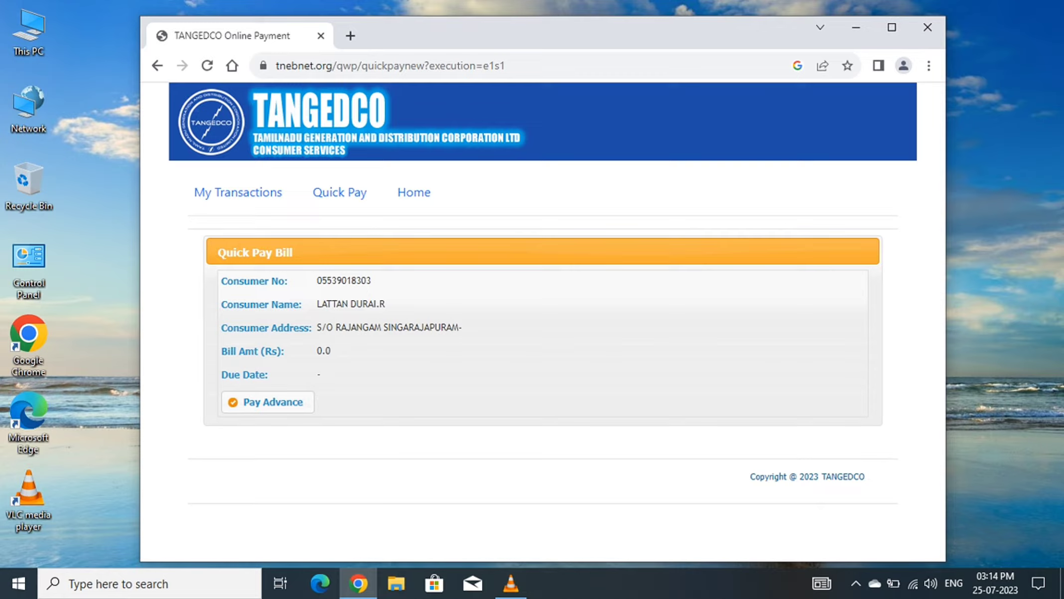
# Highlight the consumer's name, the address details and the Rs 0.0 bill amount row.
pyautogui.moveTo(385, 304); pyautogui.dragTo(317, 304)
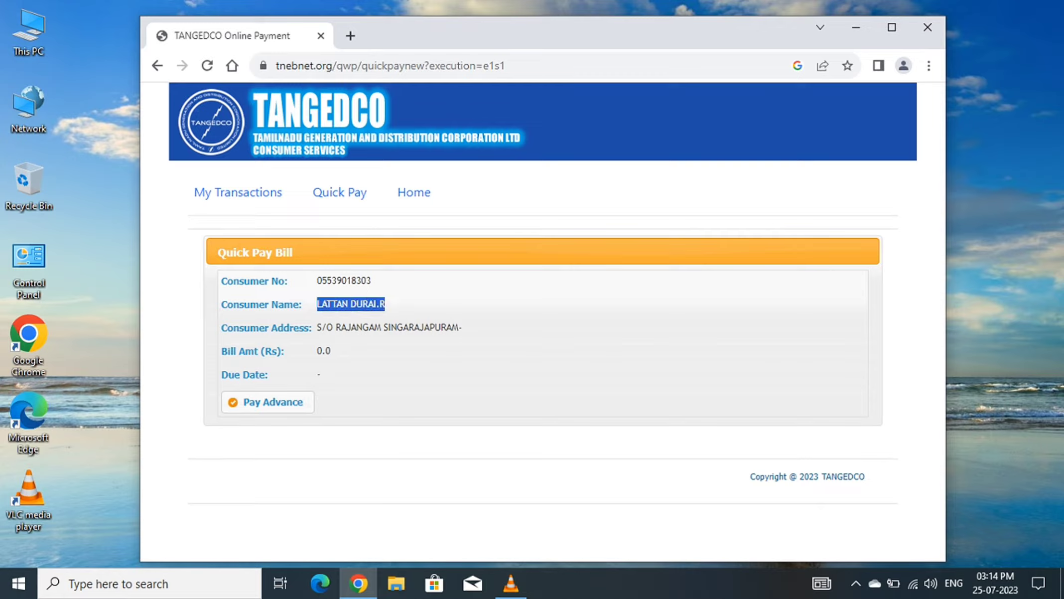
pyautogui.moveTo(304, 401); pyautogui.dragTo(221, 327)
pyautogui.click(221, 327)
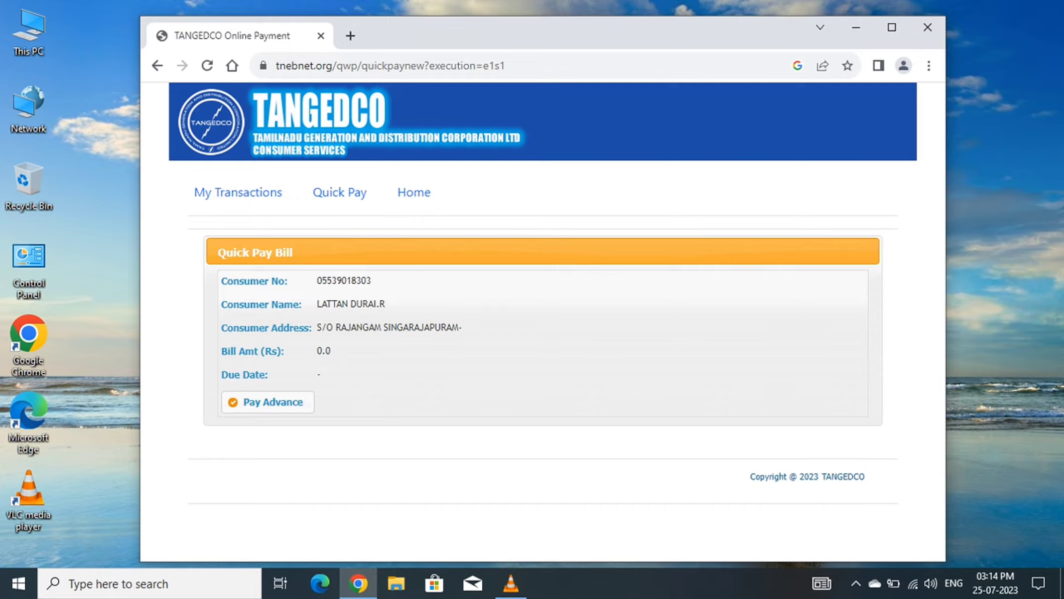
pyautogui.tripleClick(253, 351)
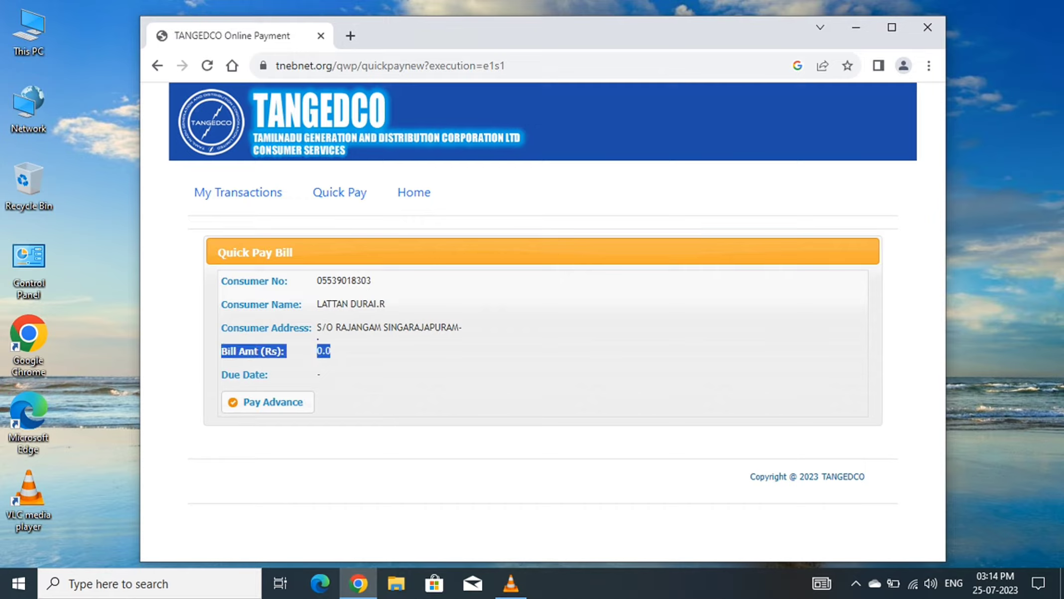
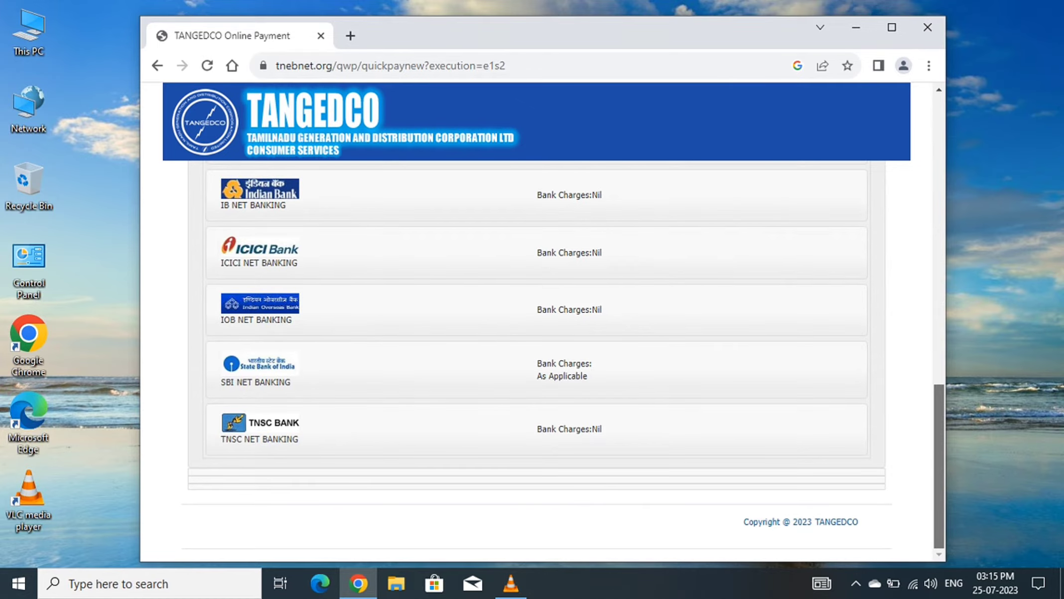
# Scroll the Quick Pay page to the Payment Gateway (Any Card/UPI/QR/All Bank NetBanking) section.
pyautogui.moveTo(939, 466); pyautogui.dragTo(939, 304)
# Pick Canara Bank's Any Card/Netbanking option for the Rs. 290.00 bill and accept the terms and conditions.
pyautogui.scroll(1, 566, 358)
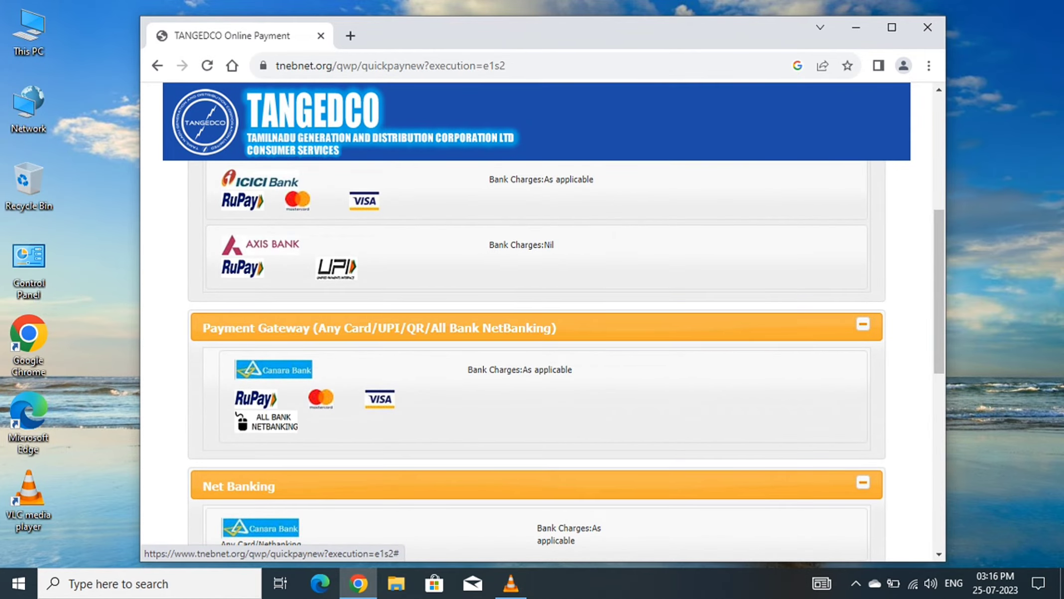
pyautogui.click(274, 370)
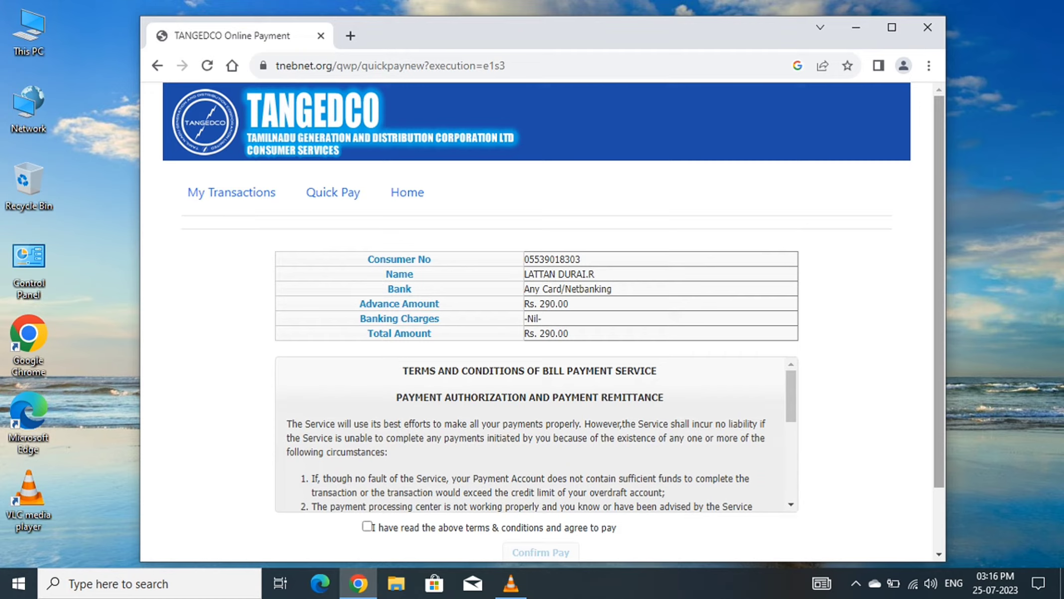
pyautogui.scroll(-1, 542, 324)
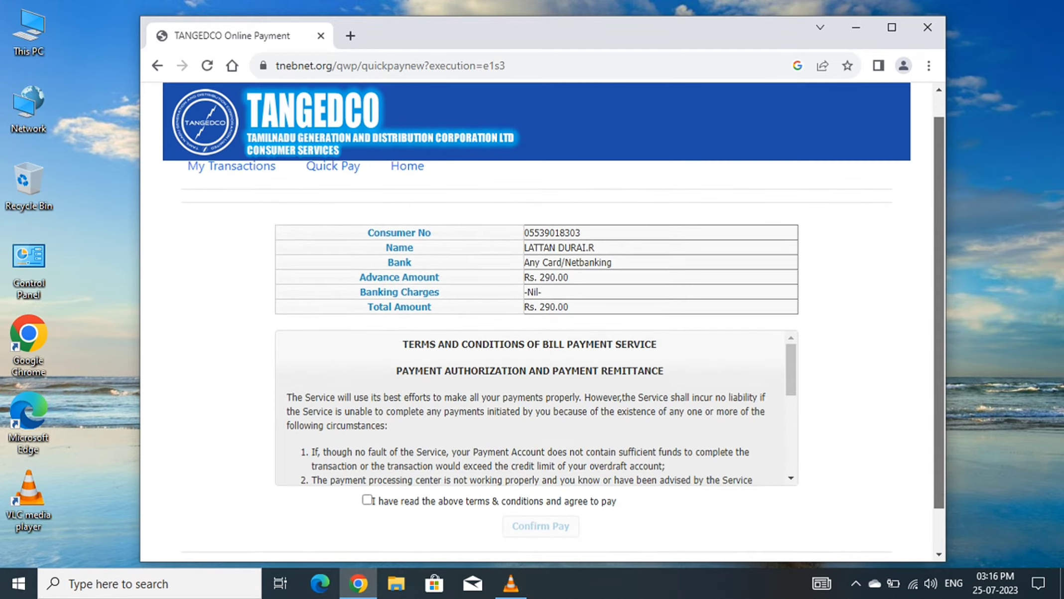
pyautogui.scroll(-1, 543, 324)
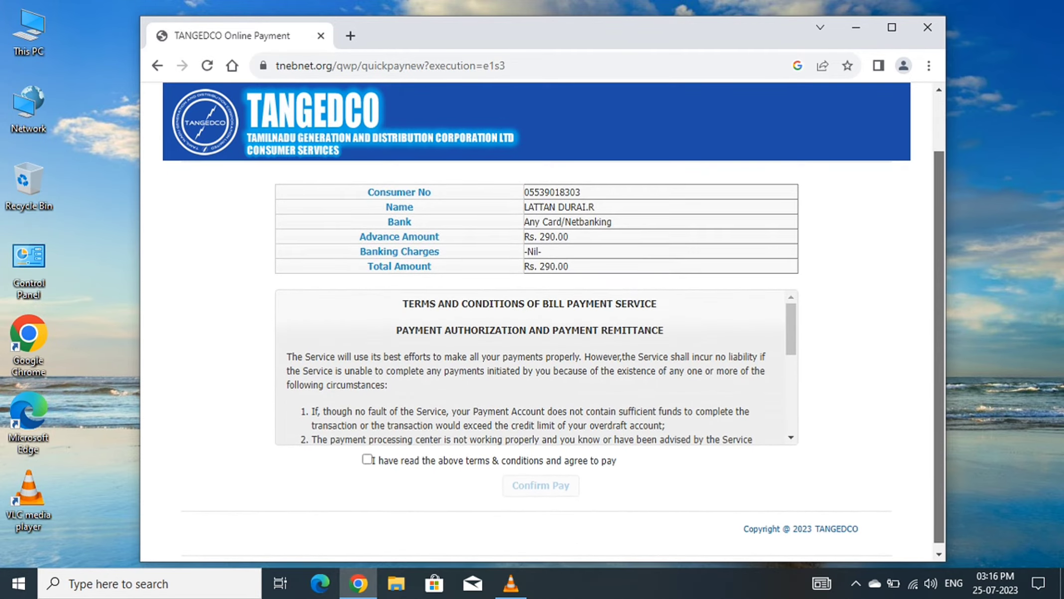
pyautogui.click(367, 452)
# Confirm the Rs. 290.00 payment and review the BillDesk Canara Bank credit card form down to Make Payment.
pyautogui.click(540, 478)
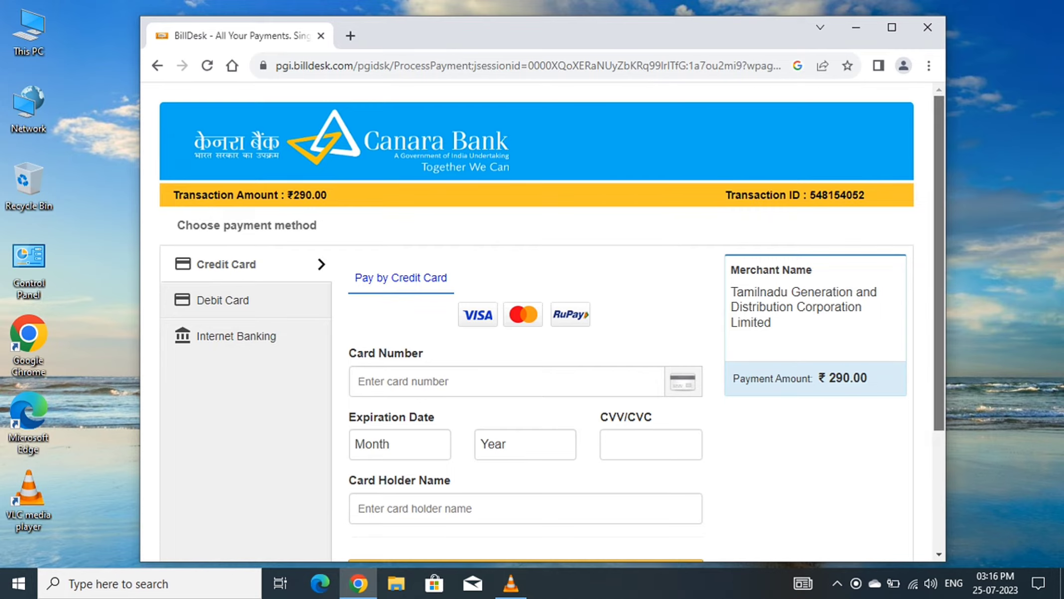
pyautogui.scroll(-2, 551, 322)
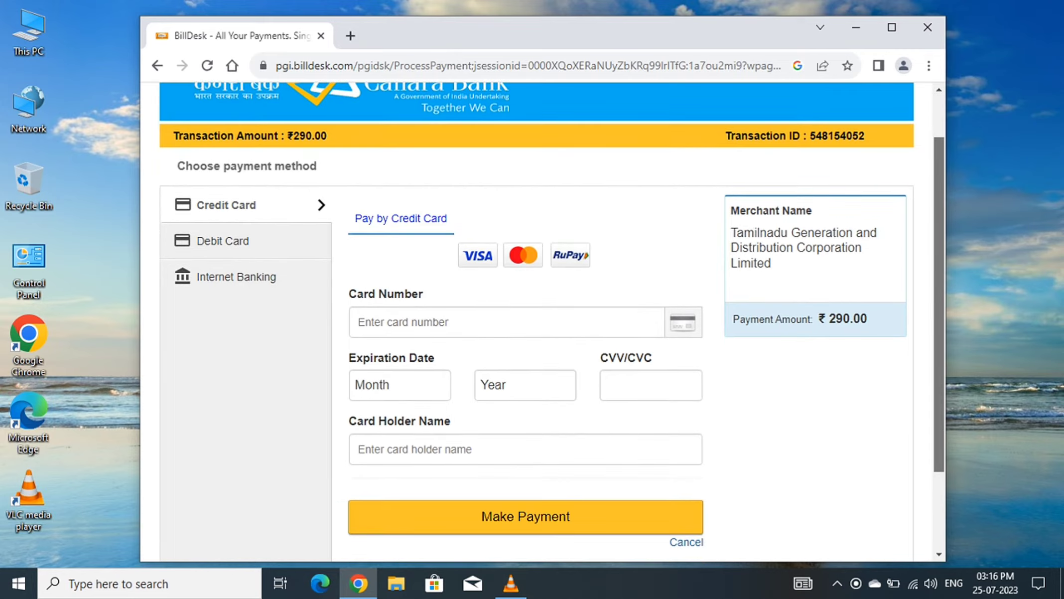
pyautogui.scroll(-1, 536, 322)
pyautogui.scroll(2, 551, 336)
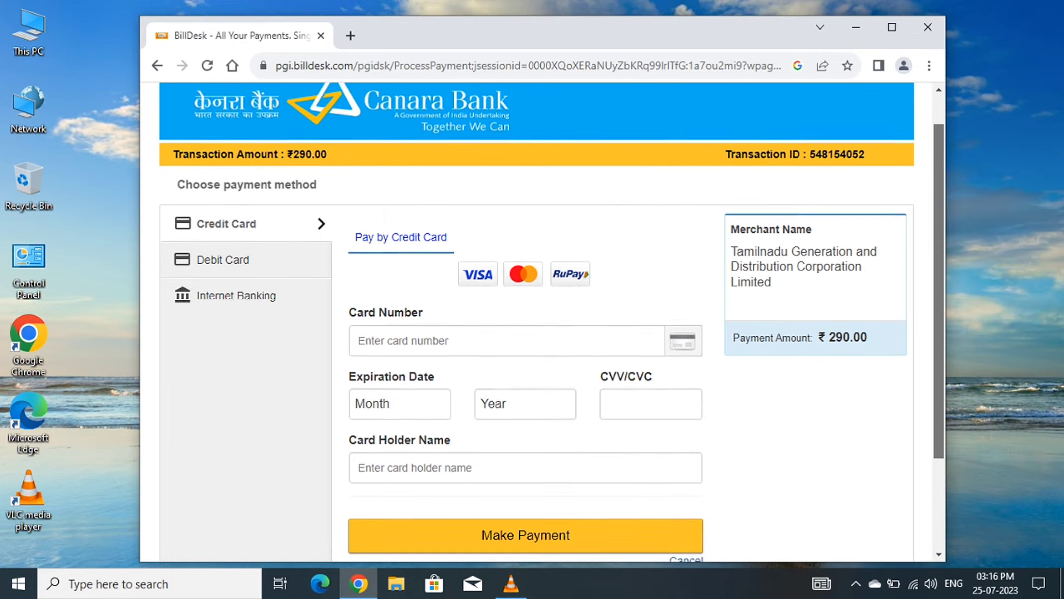
pyautogui.scroll(1, 551, 321)
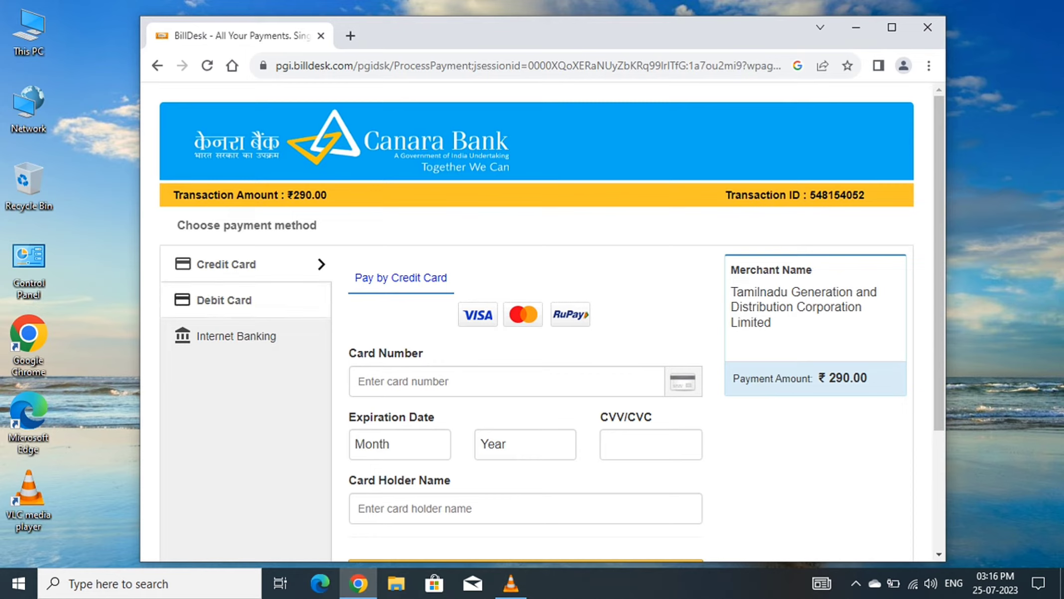
# View the BillDesk Debit Card form and the Internet Banking bank choices.
pyautogui.click(225, 300)
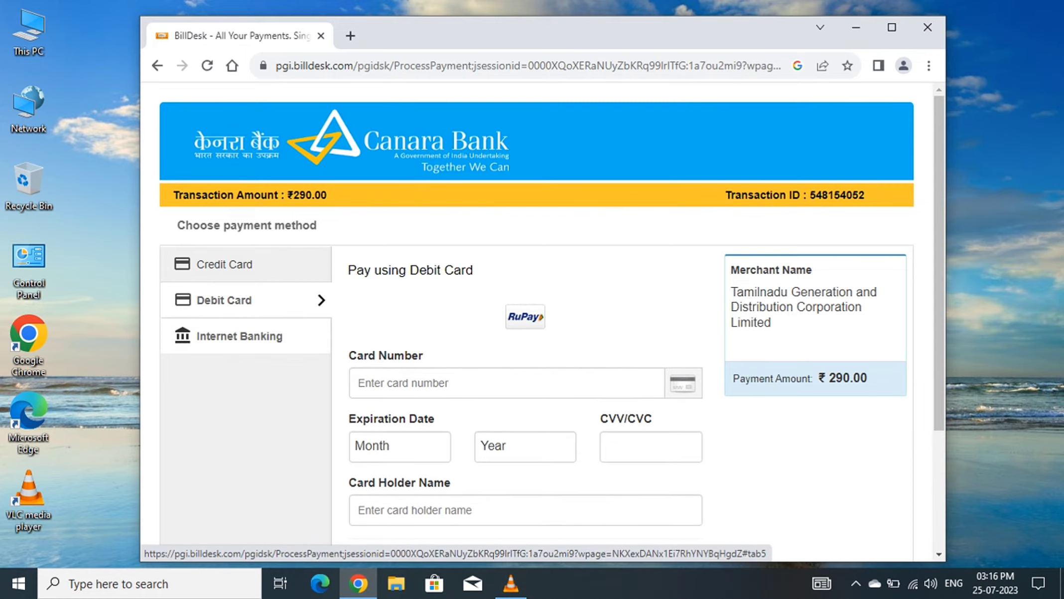
pyautogui.click(240, 337)
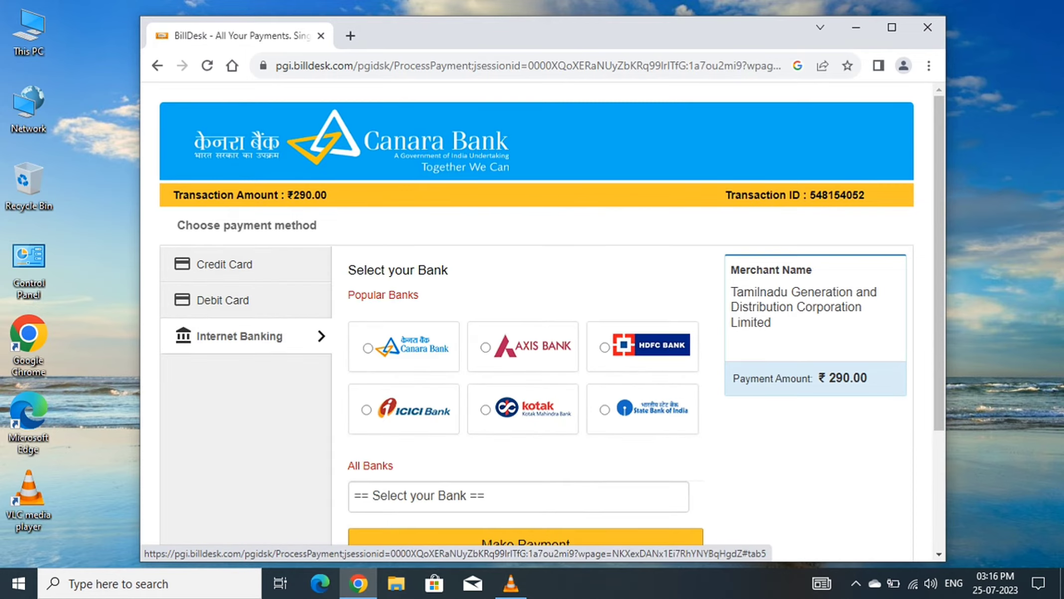
pyautogui.scroll(-2, 547, 349)
pyautogui.scroll(2, 548, 349)
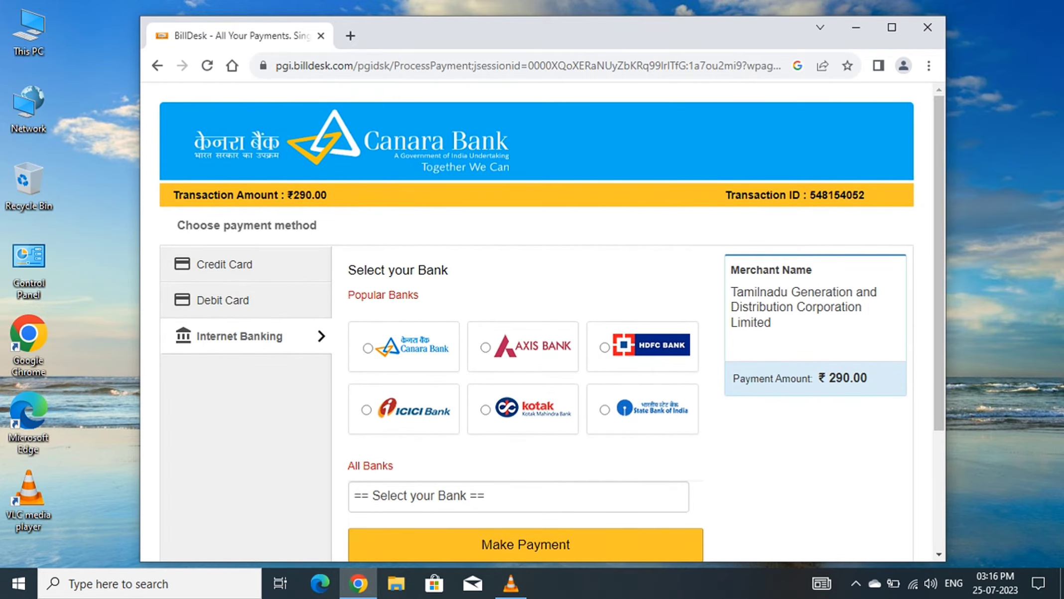
# Highlight the merchant name, then leave BillDesk for the TANGEDCO Quickpay form.
pyautogui.moveTo(771, 322); pyautogui.dragTo(731, 270)
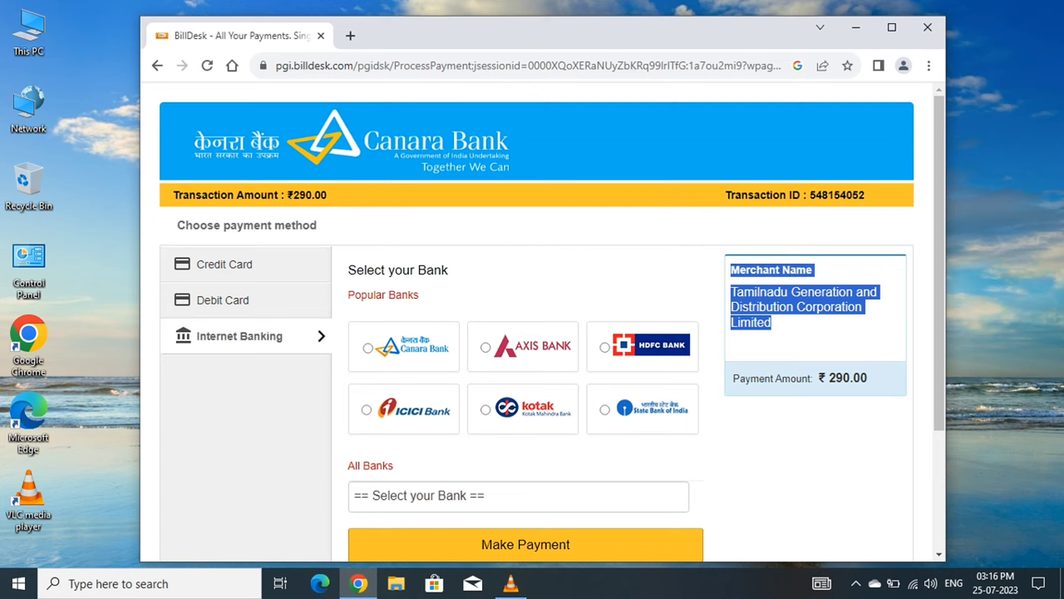
pyautogui.click(810, 339)
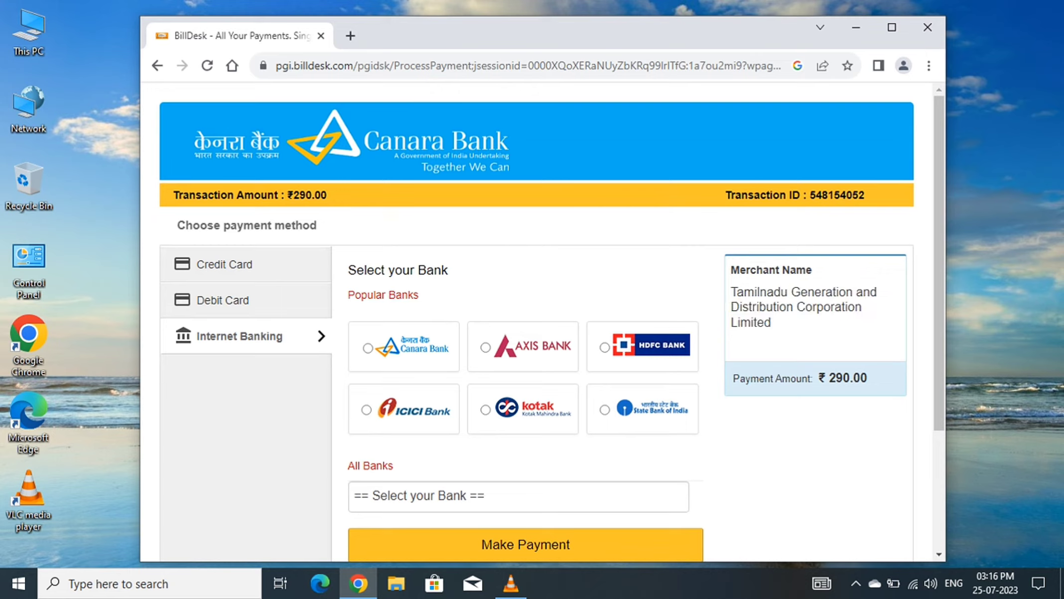
pyautogui.click(157, 65)
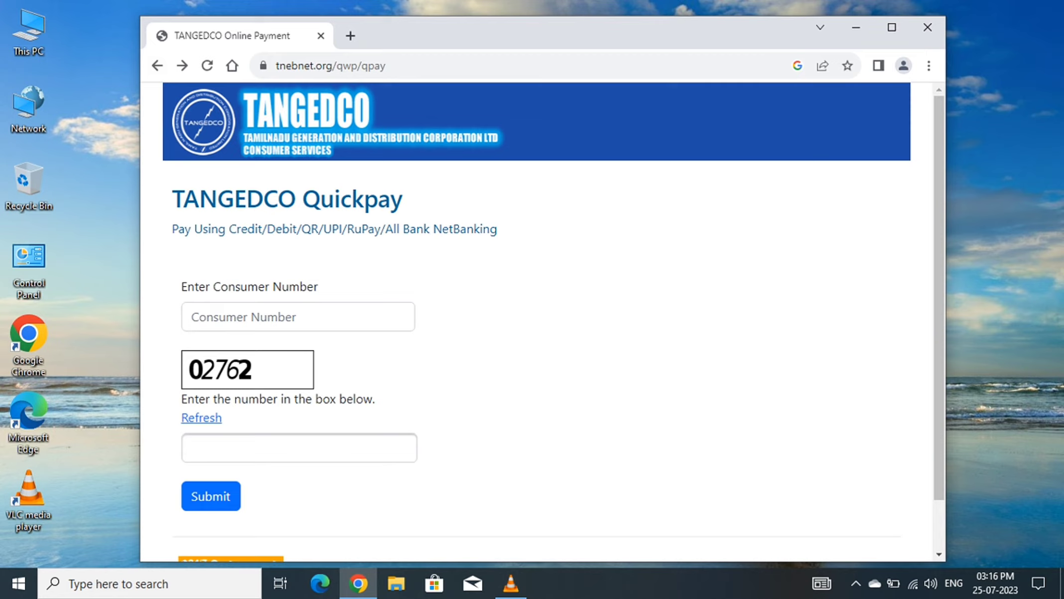
# Highlight the Quickpay heading, then step back four pages through the browsing history.
pyautogui.moveTo(404, 199); pyautogui.dragTo(302, 198)
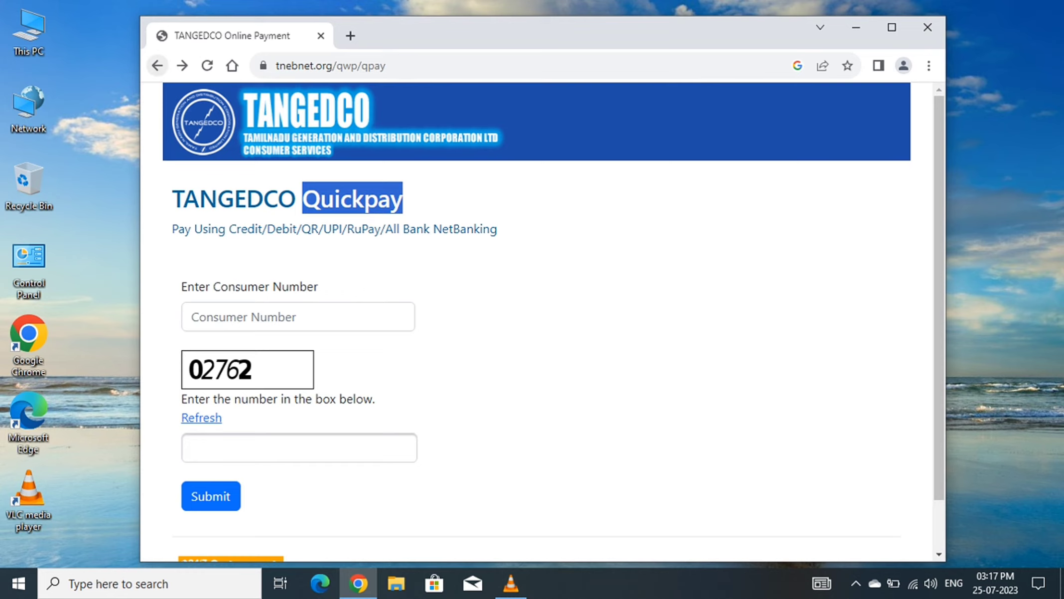
pyautogui.click(157, 65)
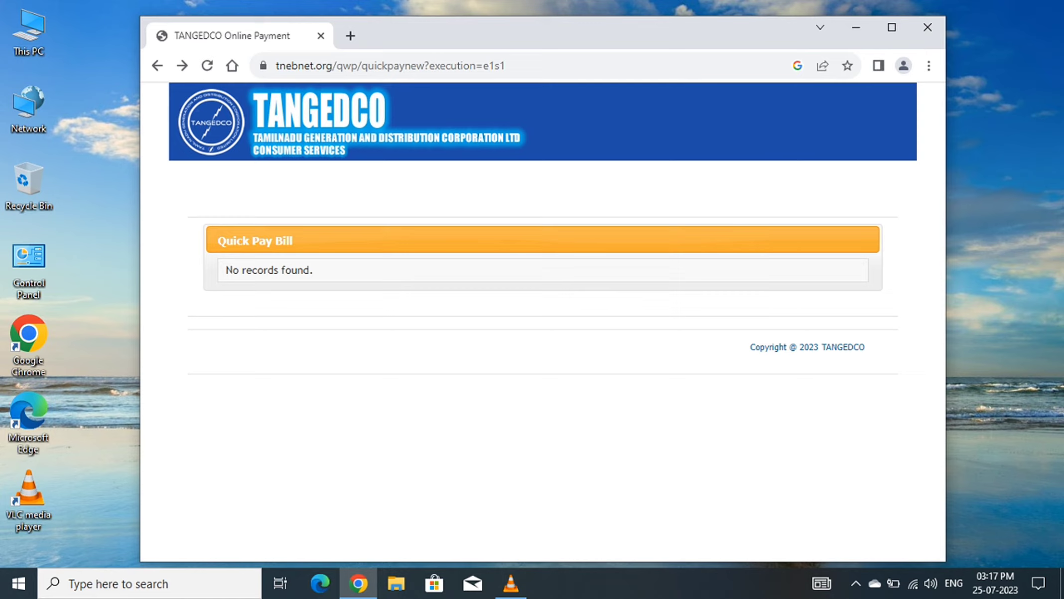
pyautogui.click(157, 65)
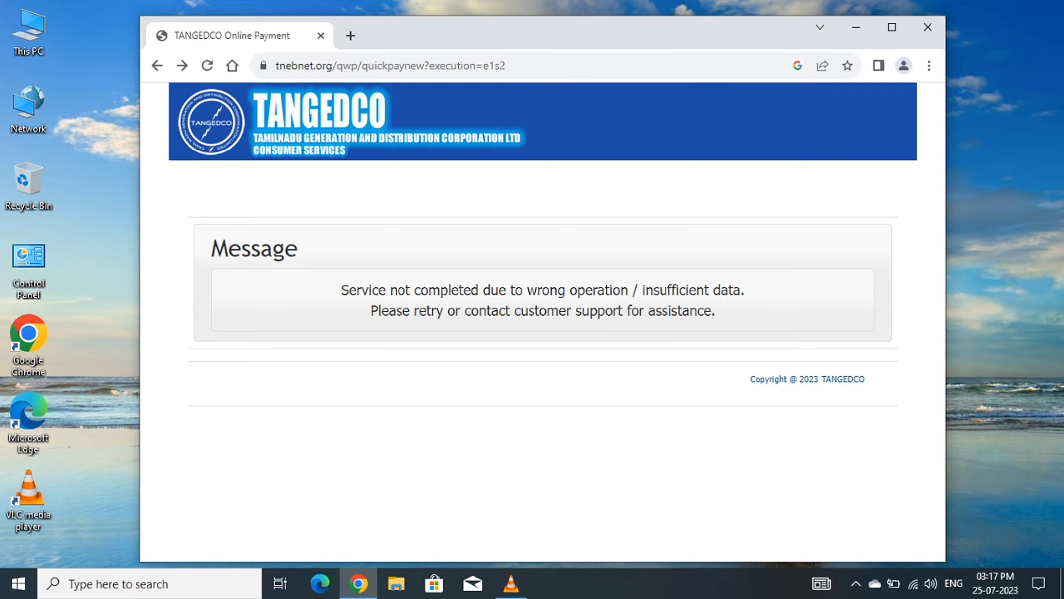
pyautogui.click(157, 65)
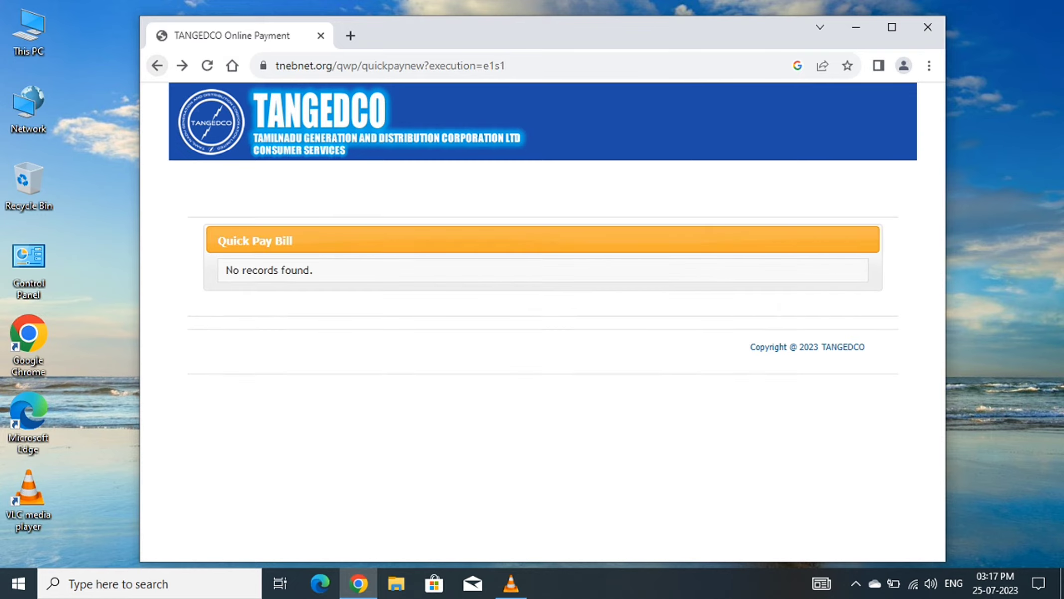
pyautogui.click(157, 65)
# Go back once more to the Tamil TANGEDCO Consumer Services login home page.
pyautogui.click(157, 65)
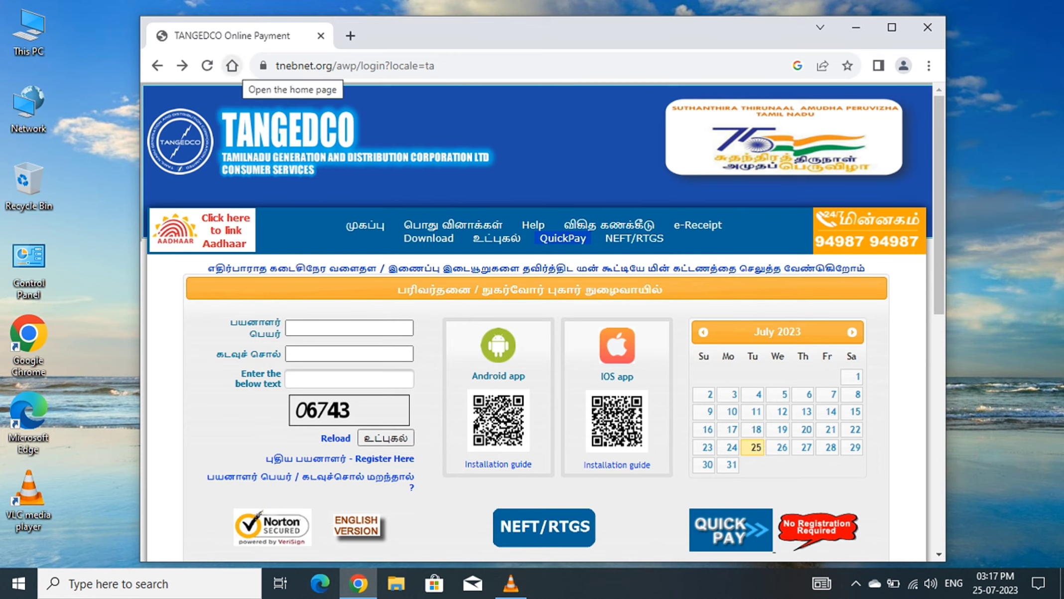
# Switch Chrome to a blank new tab and minimize it to show the desktop.
pyautogui.click(231, 65)
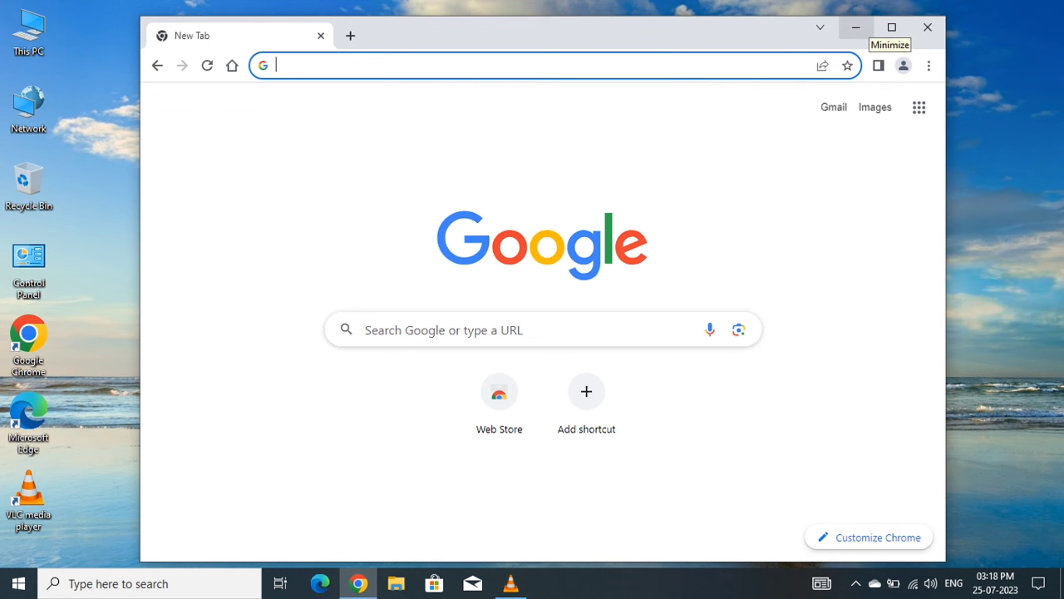
pyautogui.click(856, 27)
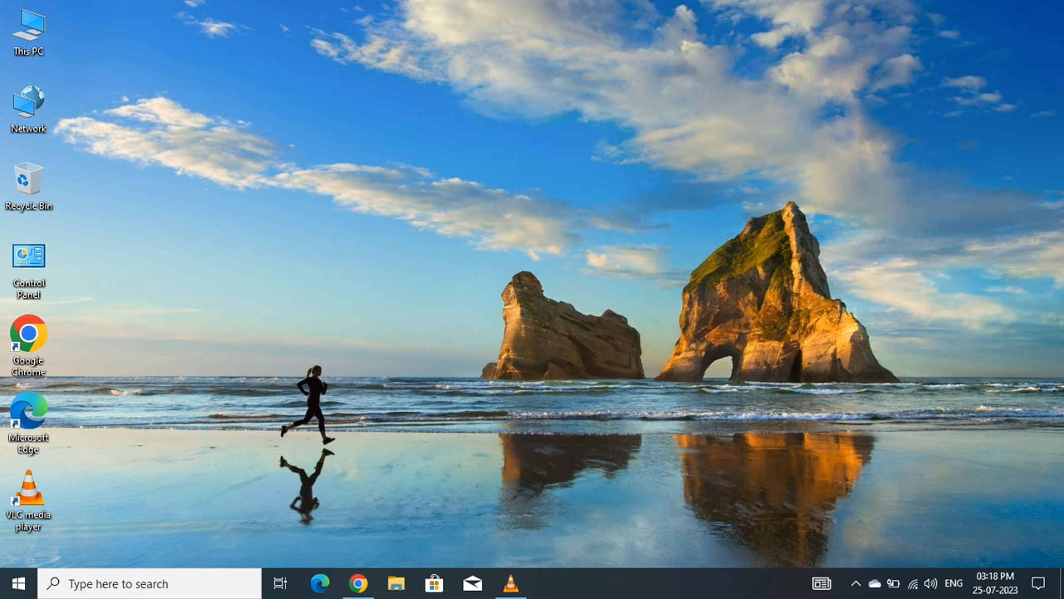